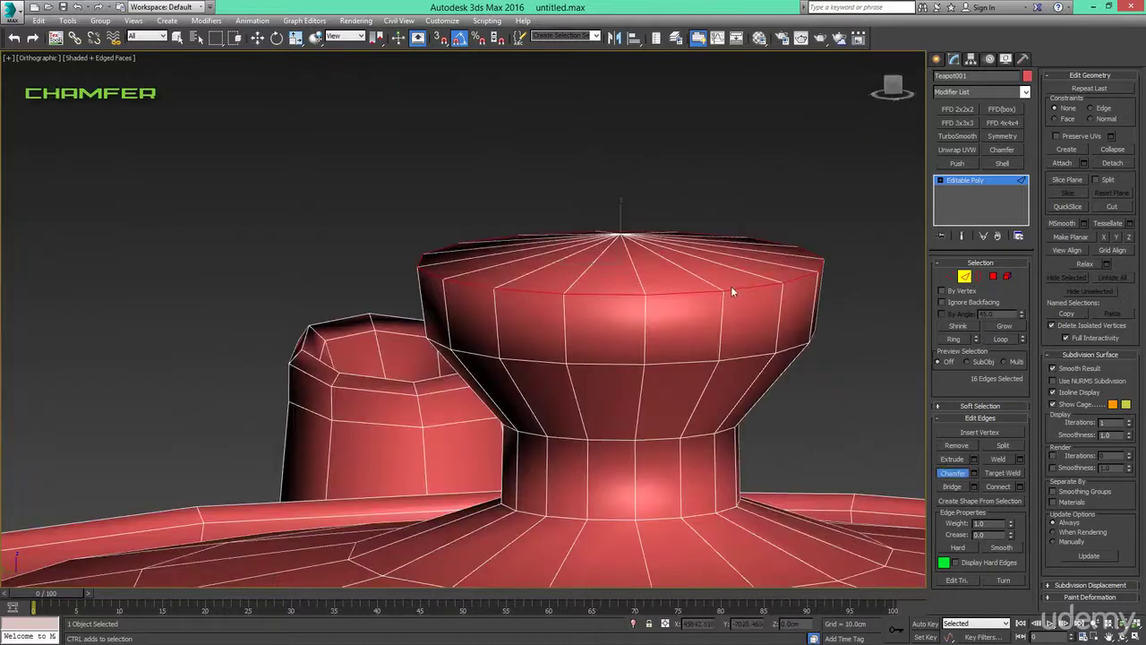
Step: Chamfer the teapot lid's rim loop into a bevel and load DetachElements.ms into a new MAXScript editor
left_click_drag(737, 288, 740, 278)
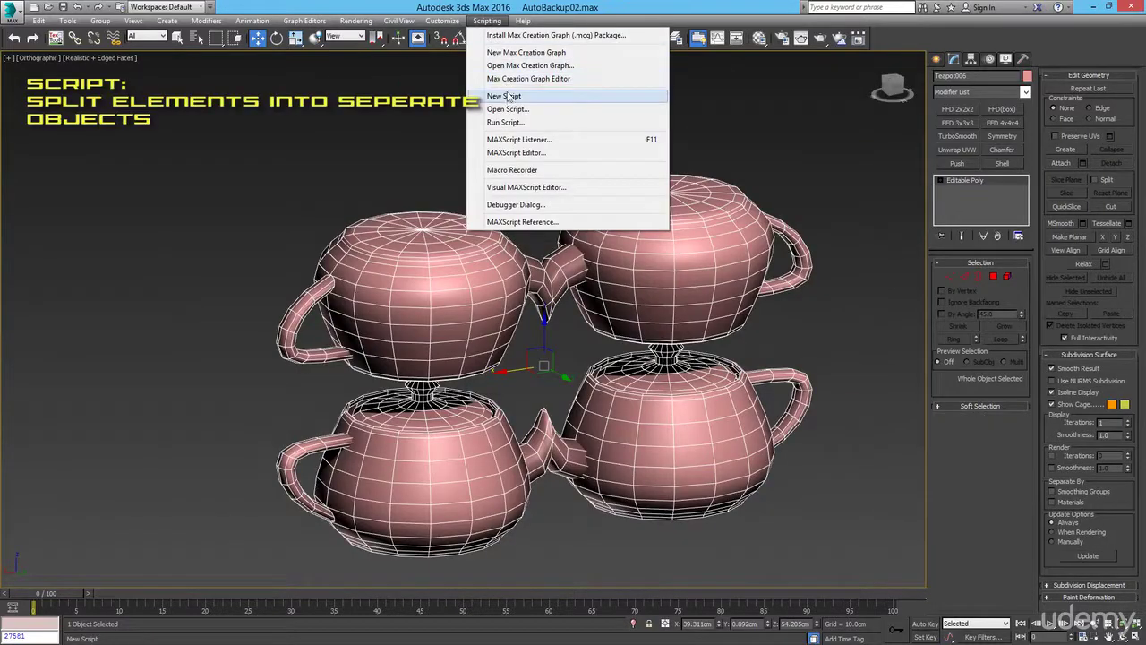
left_click(508, 96)
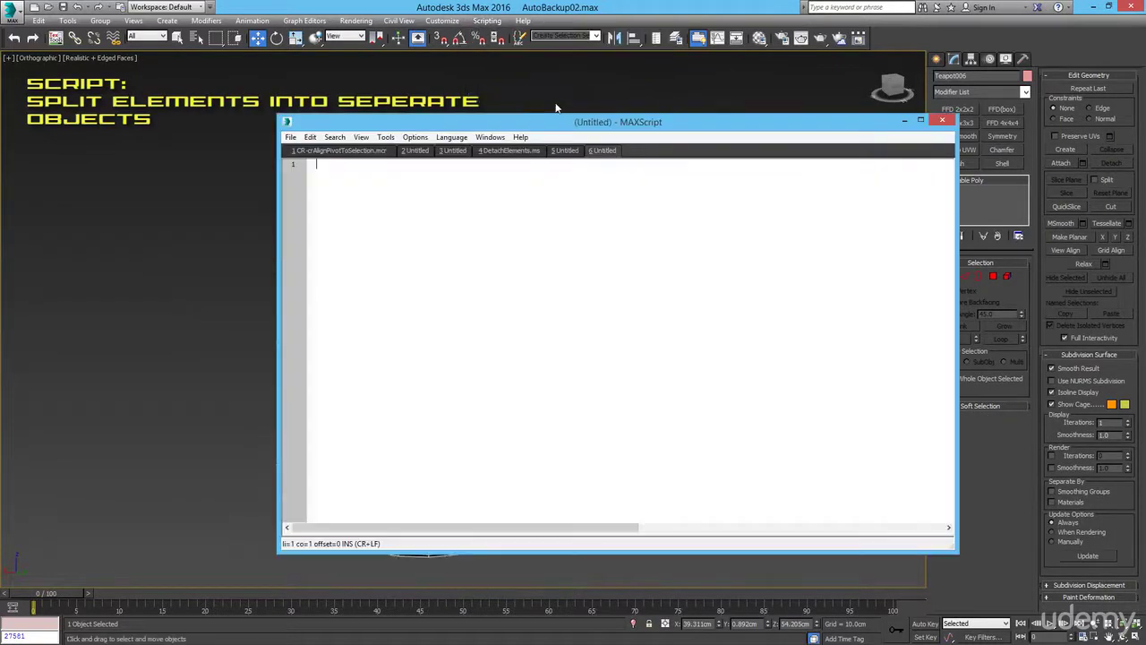
left_click(291, 136)
left_click(315, 164)
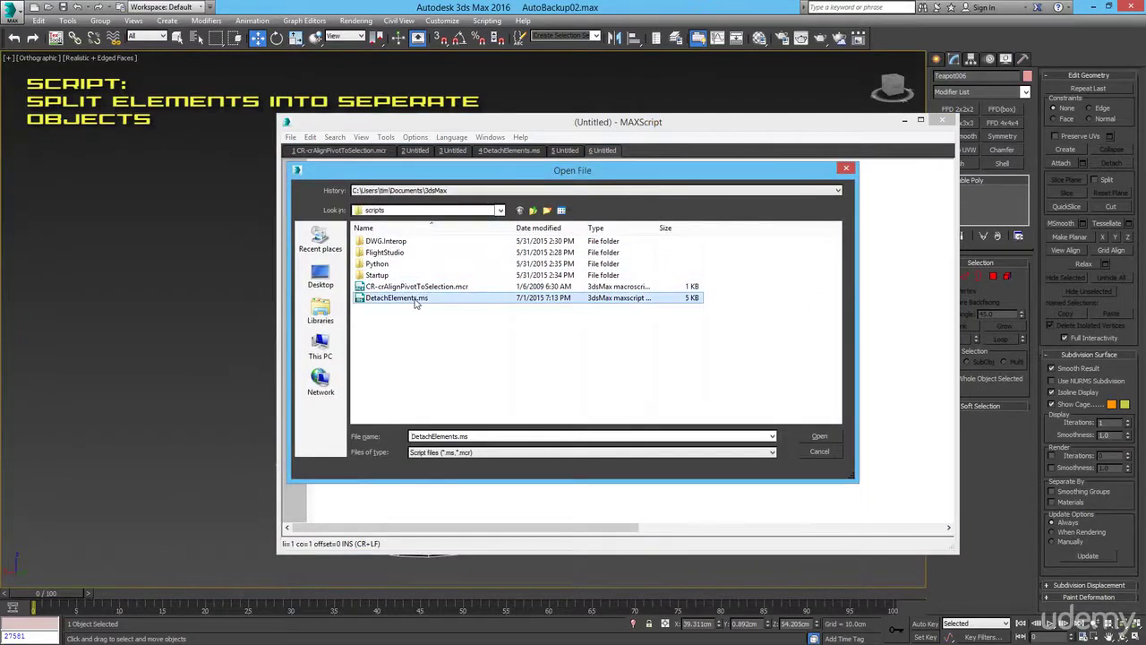
double_click(394, 297)
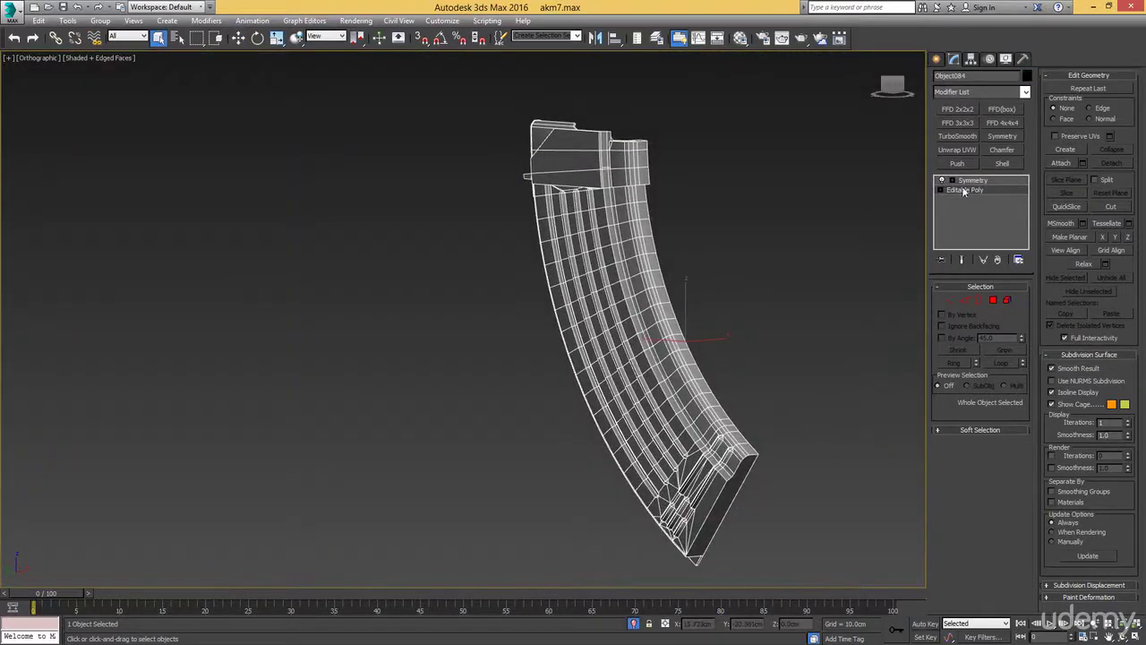
Step: Clone the receiver cylinder by Shift-moving a copy to the right
left_click(968, 181)
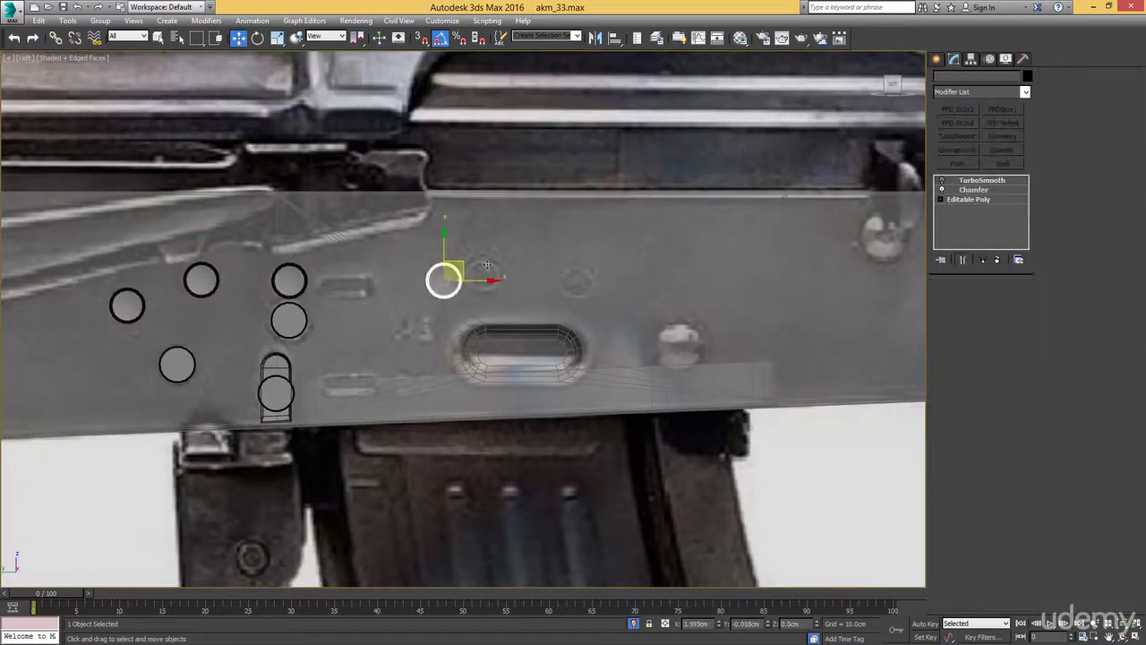
left_click_drag(486, 265, 525, 266, "shift")
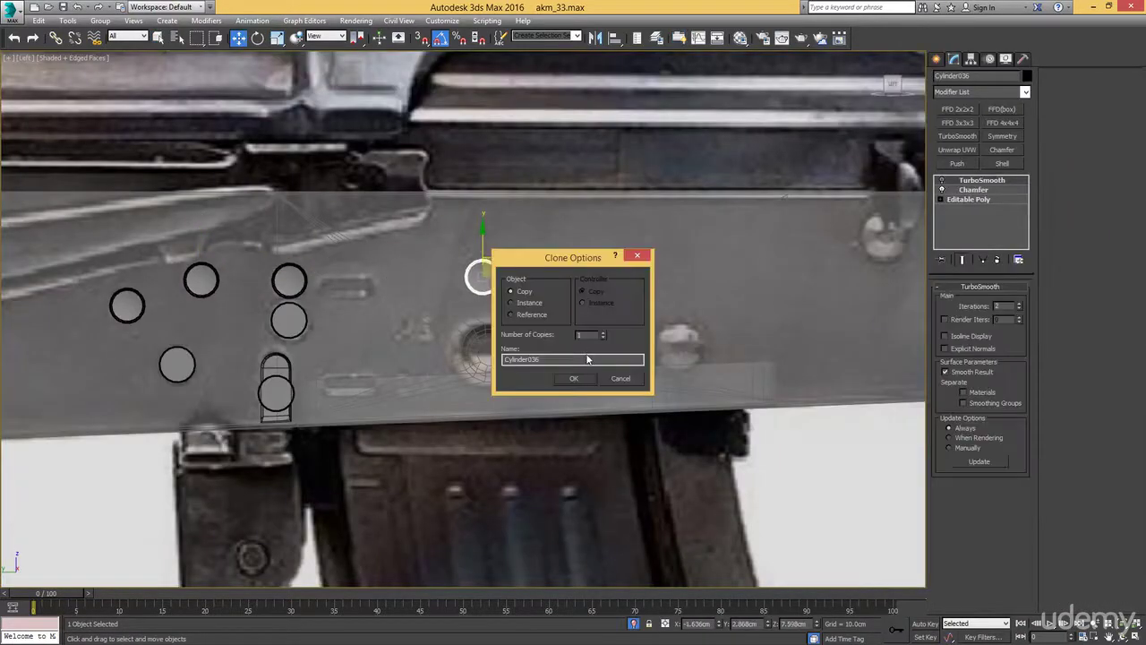
left_click(575, 377)
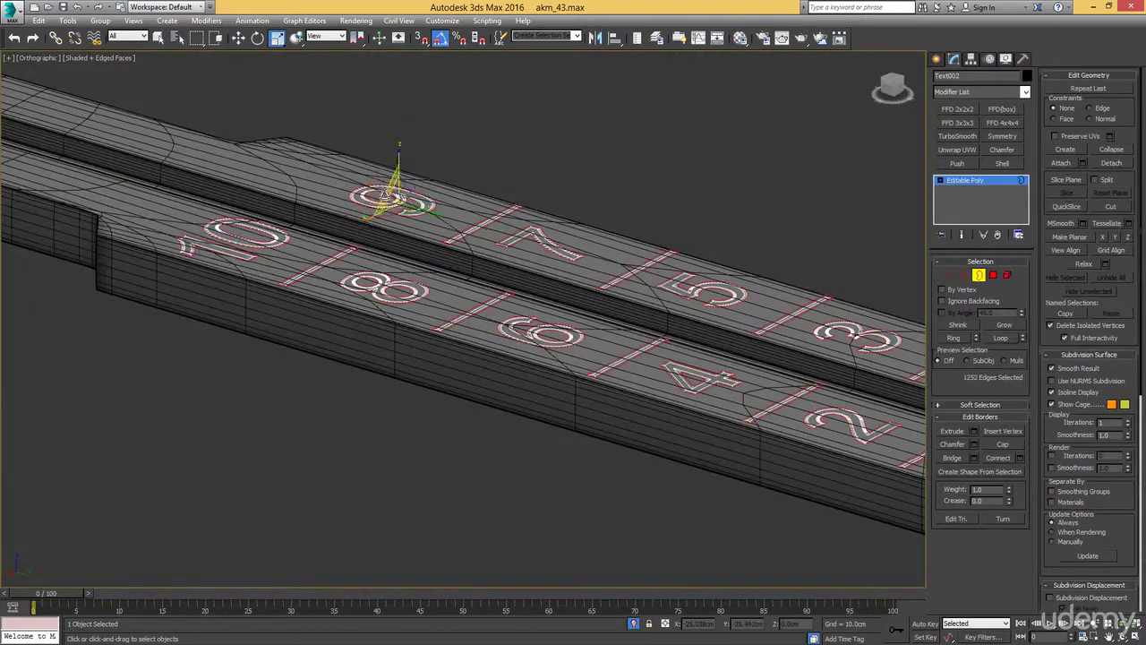
Step: Extrude the number outlines upward into raised walls and bring up the TurboSmooth modifier's options
left_click_drag(397, 171, 397, 163, "shift")
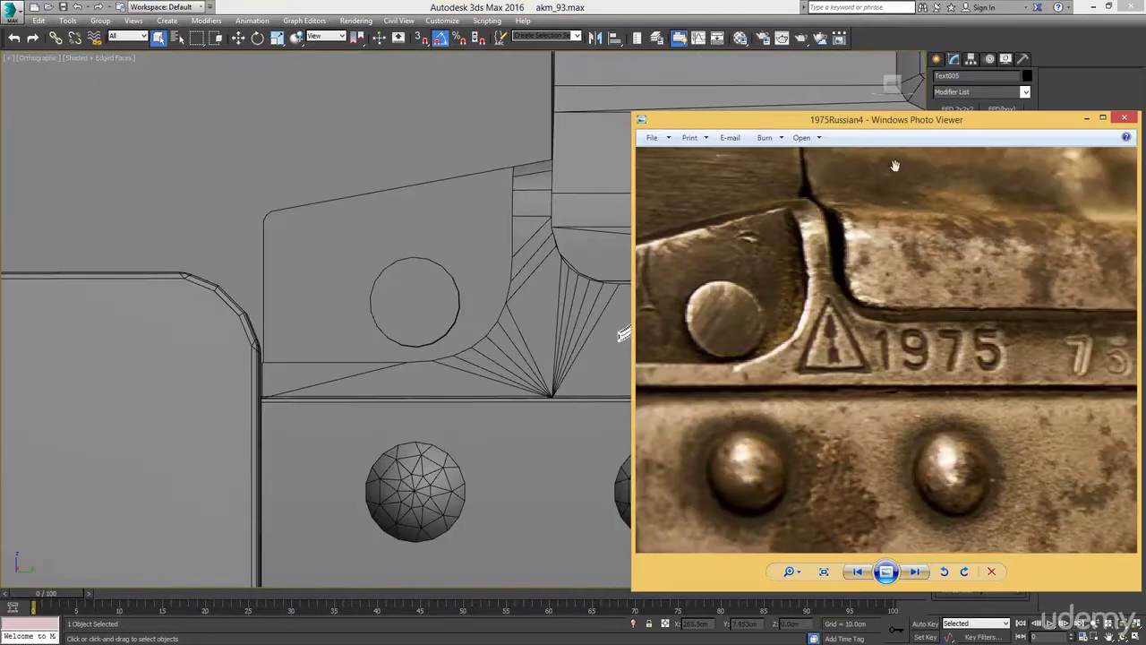
left_click_drag(898, 127, 1145, 125)
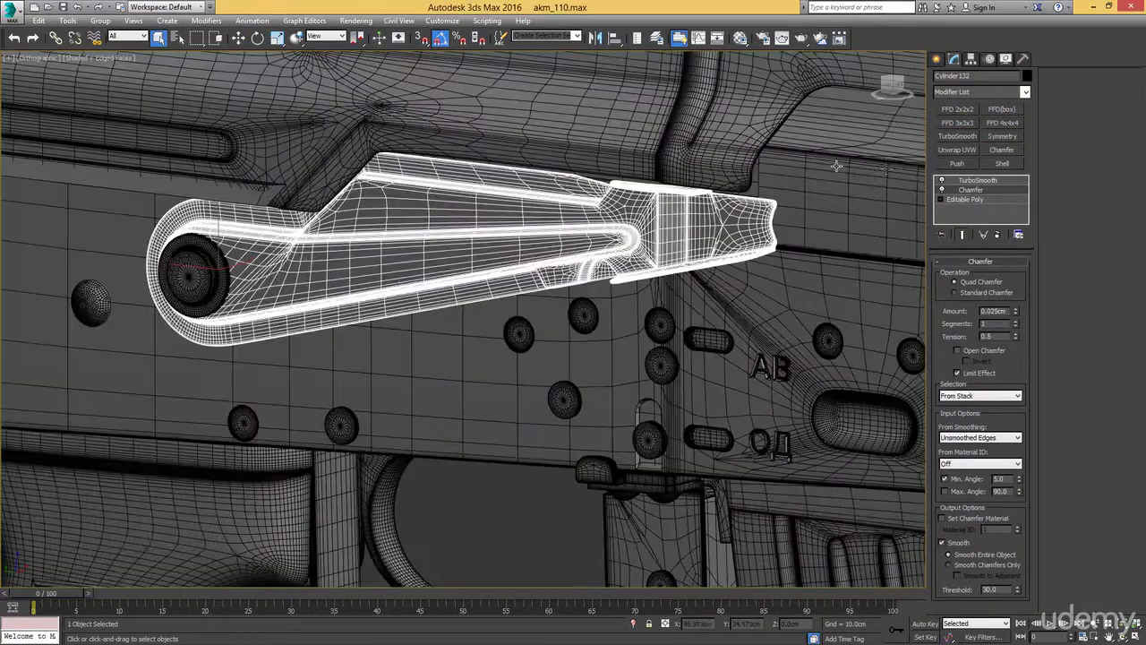
right_click(972, 182)
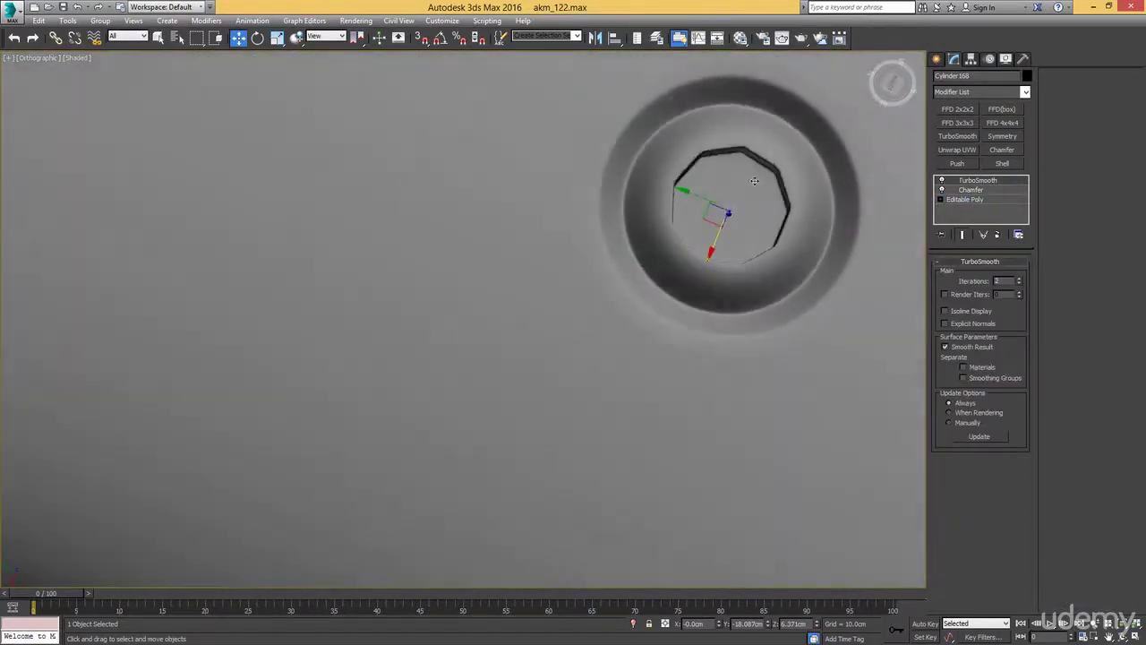
Step: Select the rifle's handguard
scroll(755, 181, "down", 5)
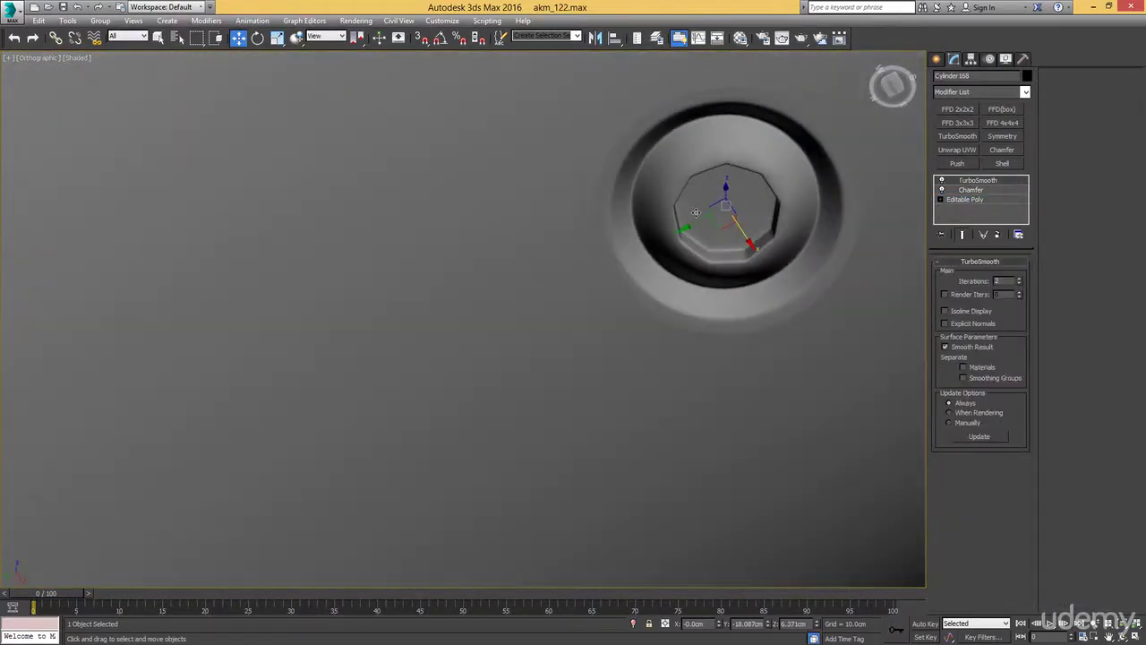
middle_click_drag(755, 180, 698, 215, "alt")
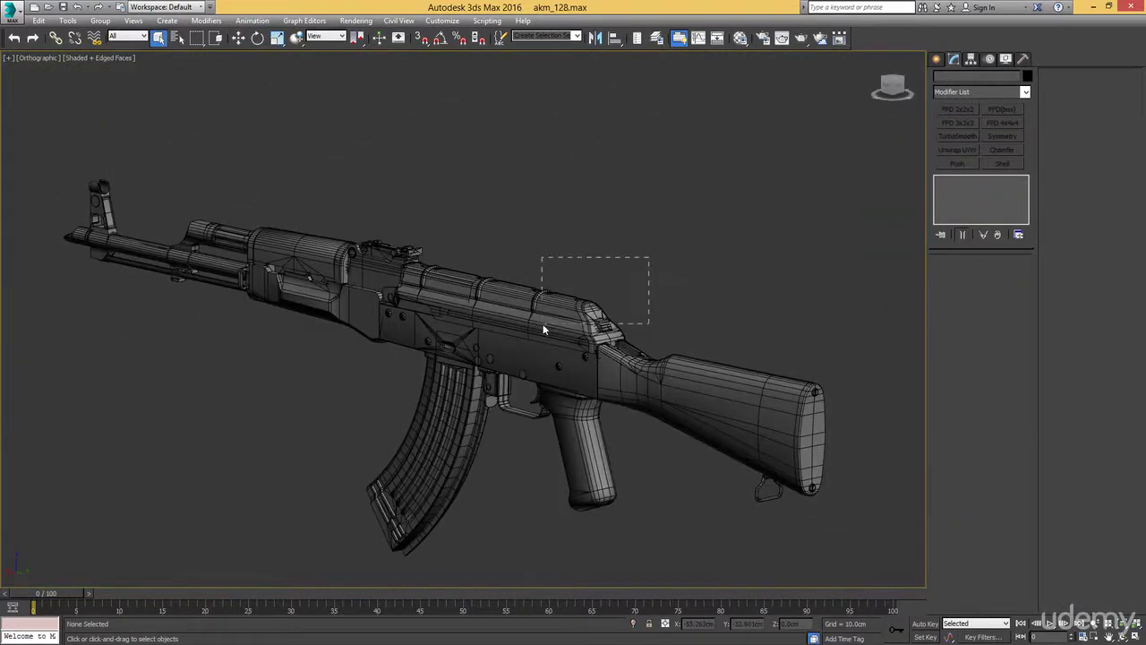
left_click_drag(537, 248, 653, 332)
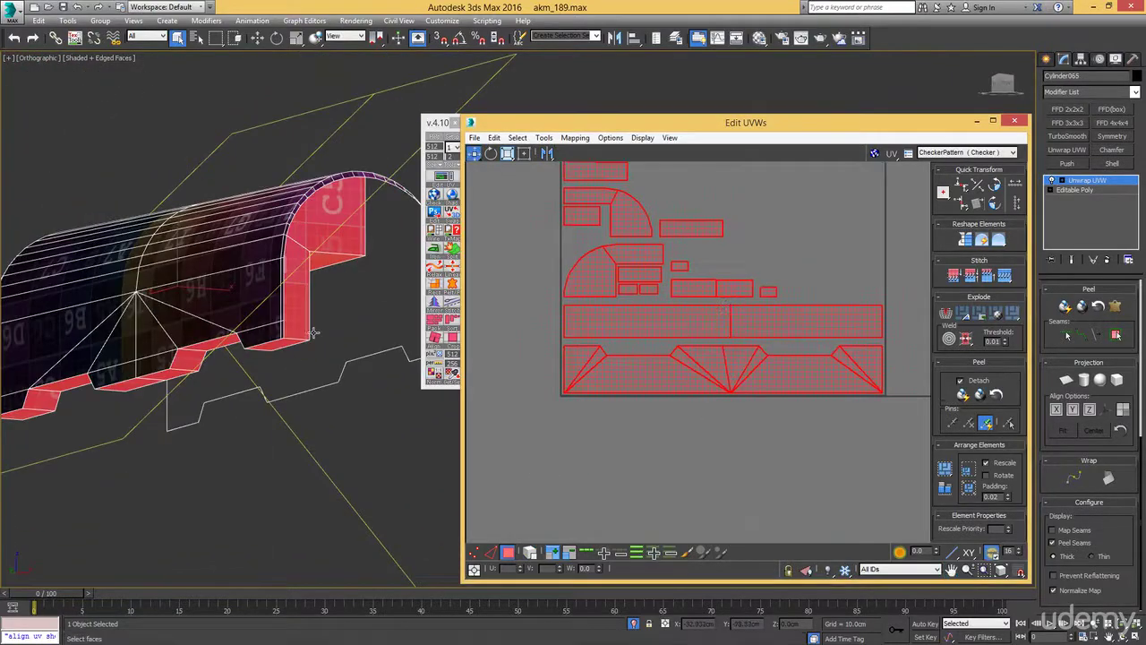
Step: Select the circular UV shell of the unwrapped rifle part in the Edit UVWs editor
middle_click_drag(314, 333, 179, 340, "alt")
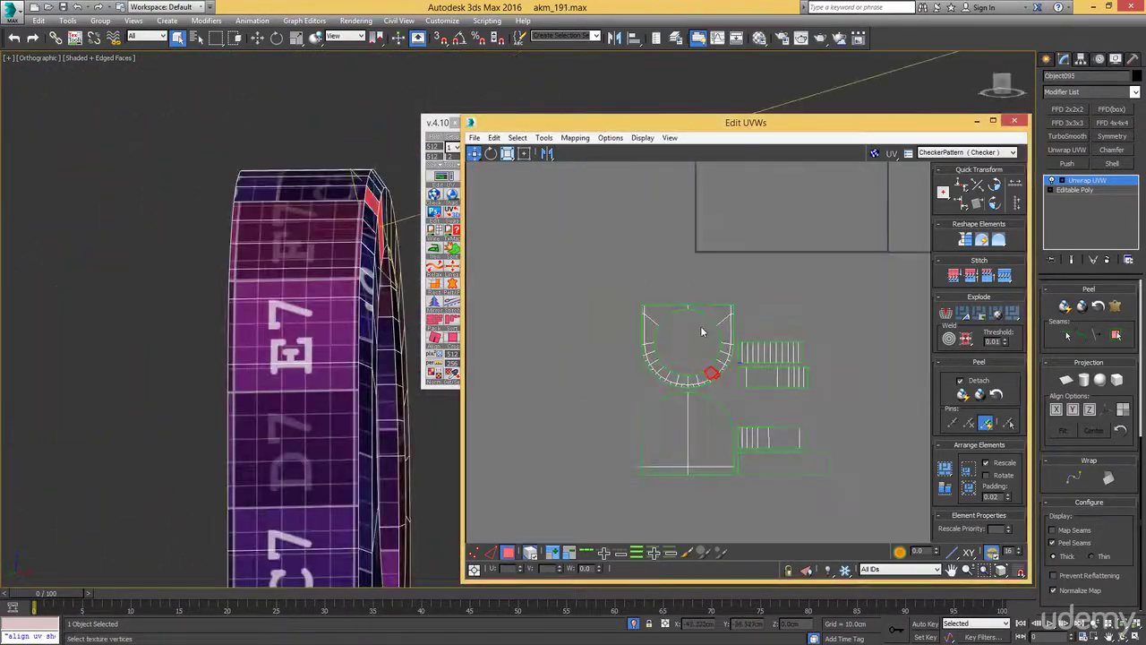
left_click(701, 333)
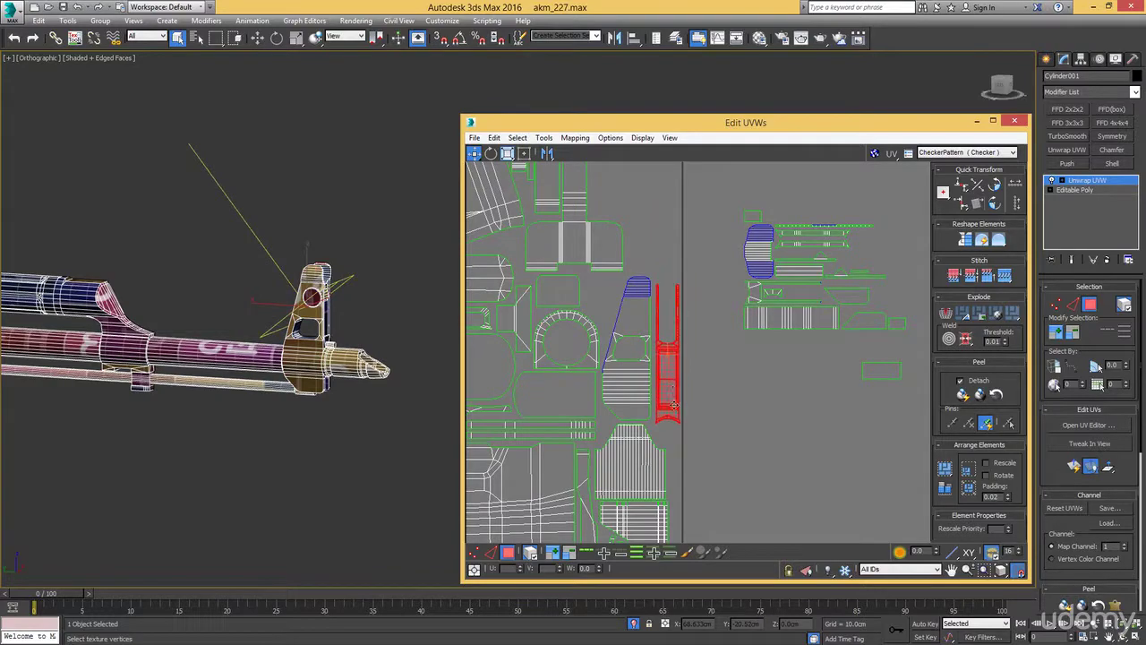
scroll(673, 405, "up", 3)
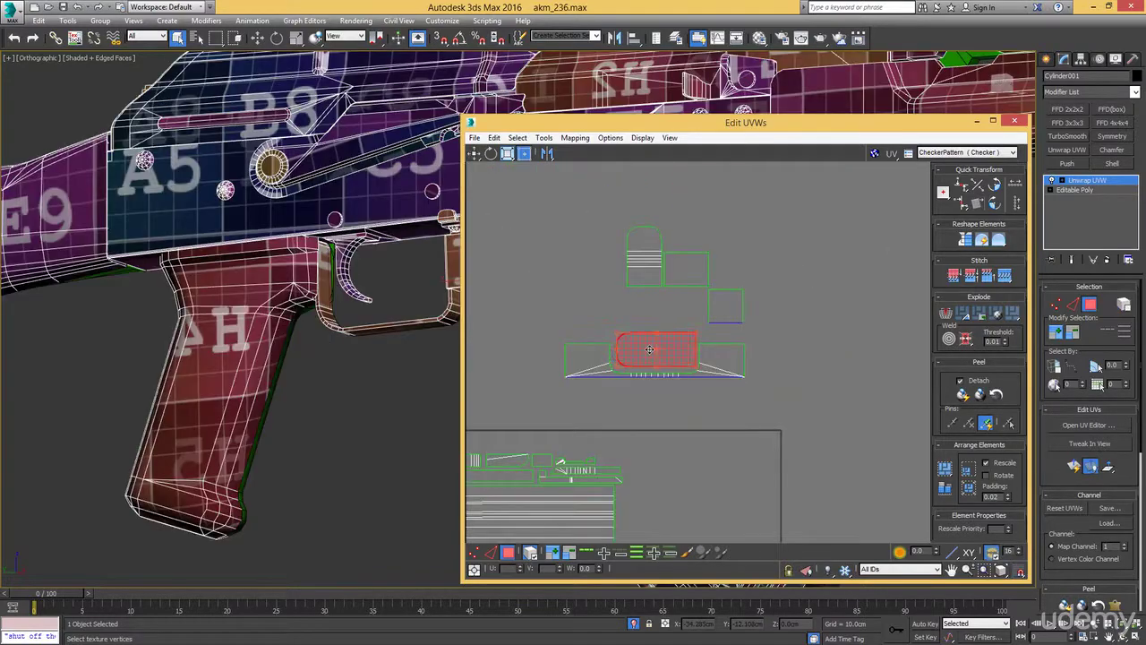
scroll(662, 394, "up", 3)
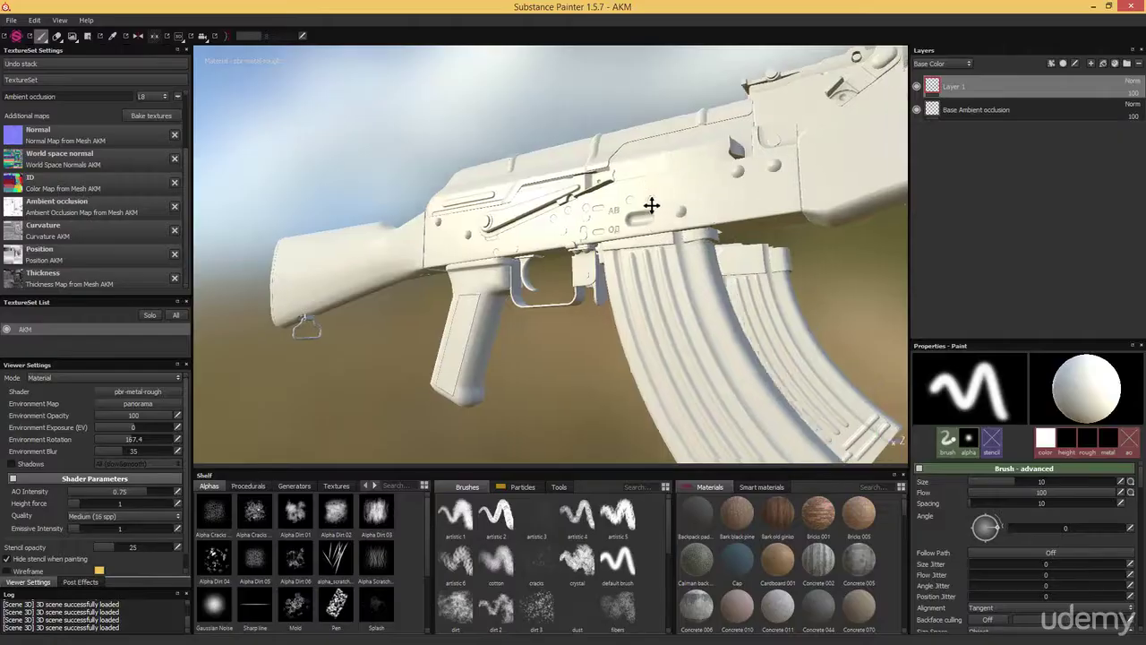
Step: Enable the AO dirt and Edges wear layers and make the wooden stock red
mouse_move(653, 205)
left_mouse_down("alt")
mouse_move(405, 279)
mouse_move(683, 299)
left_mouse_up("alt")
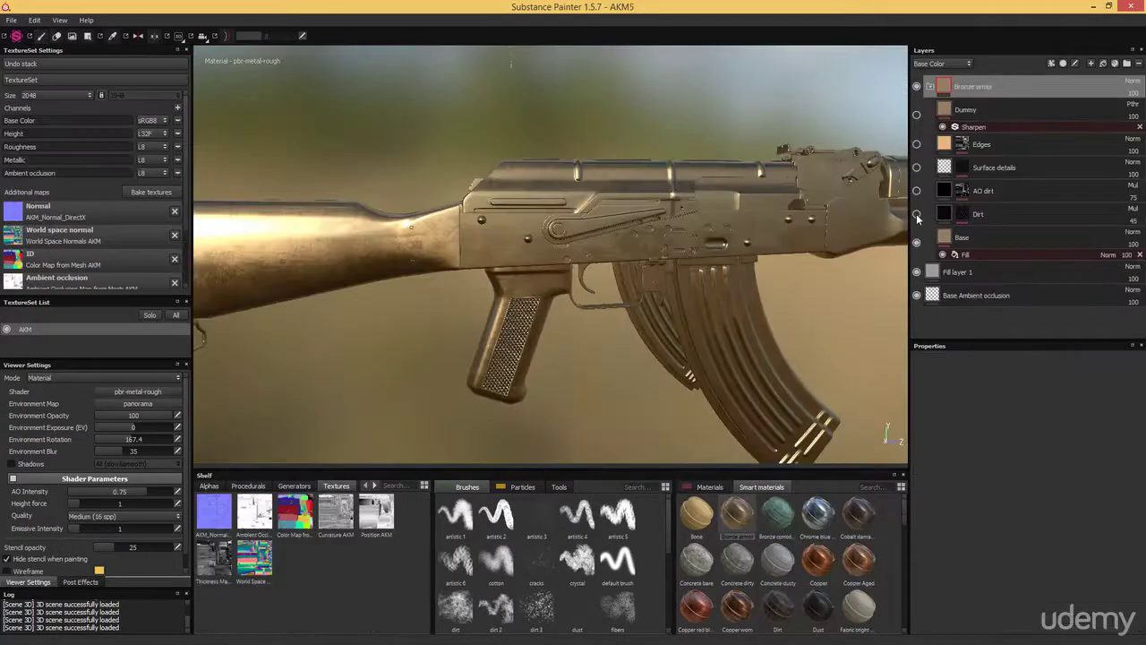
left_click(917, 191)
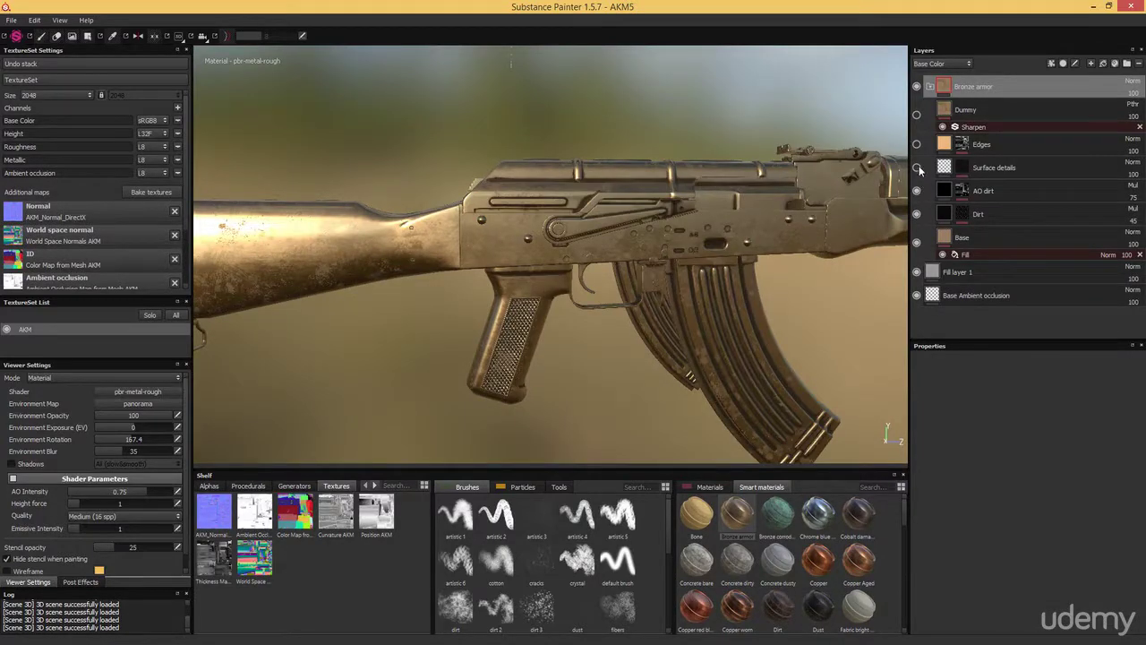
left_click(917, 147)
left_click(1004, 542)
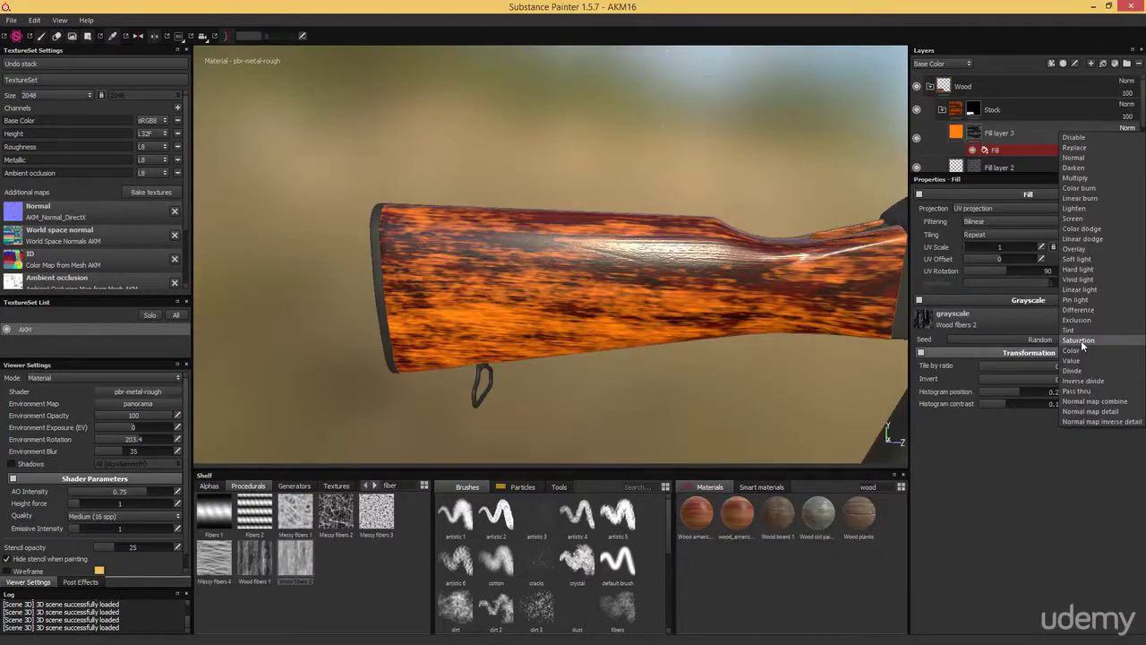
left_click(1081, 341)
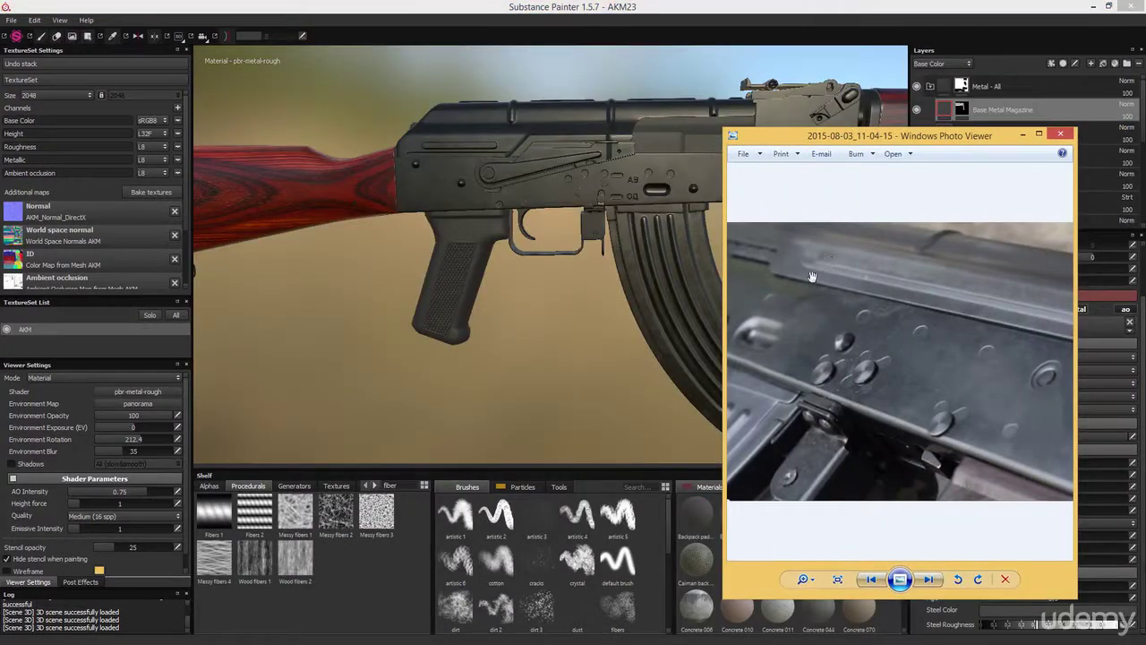
Step: Switch from decal placement to brush painting while checking the receiver against the reference photo
left_click_drag(812, 277, 851, 278)
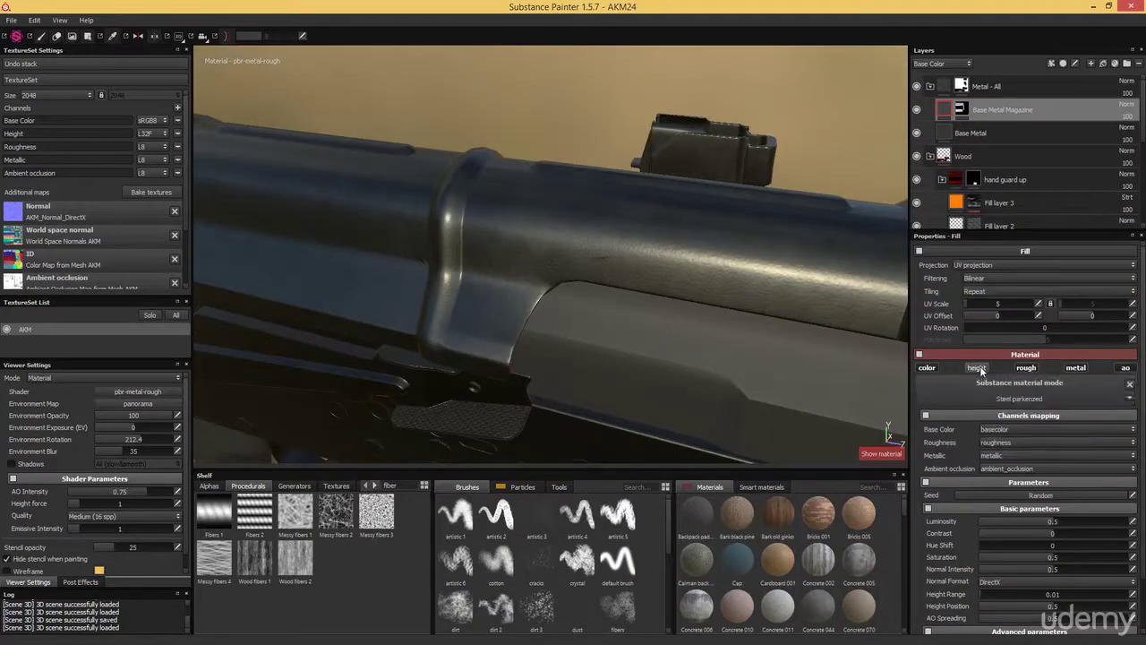
scroll(980, 365, "down", 1)
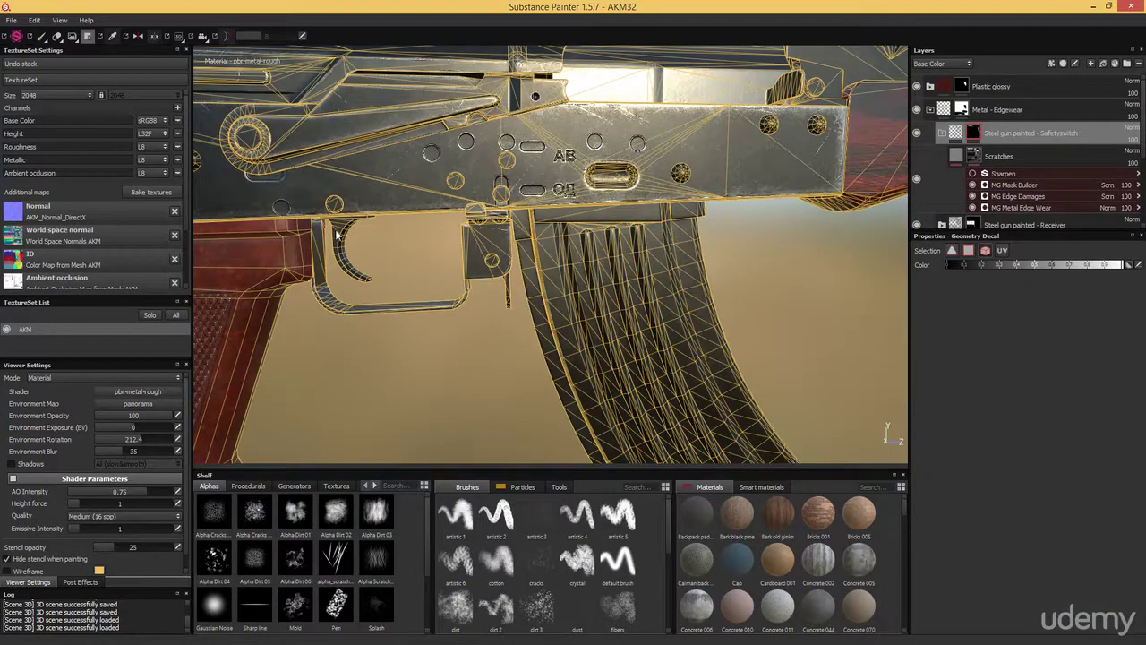
left_click(41, 36)
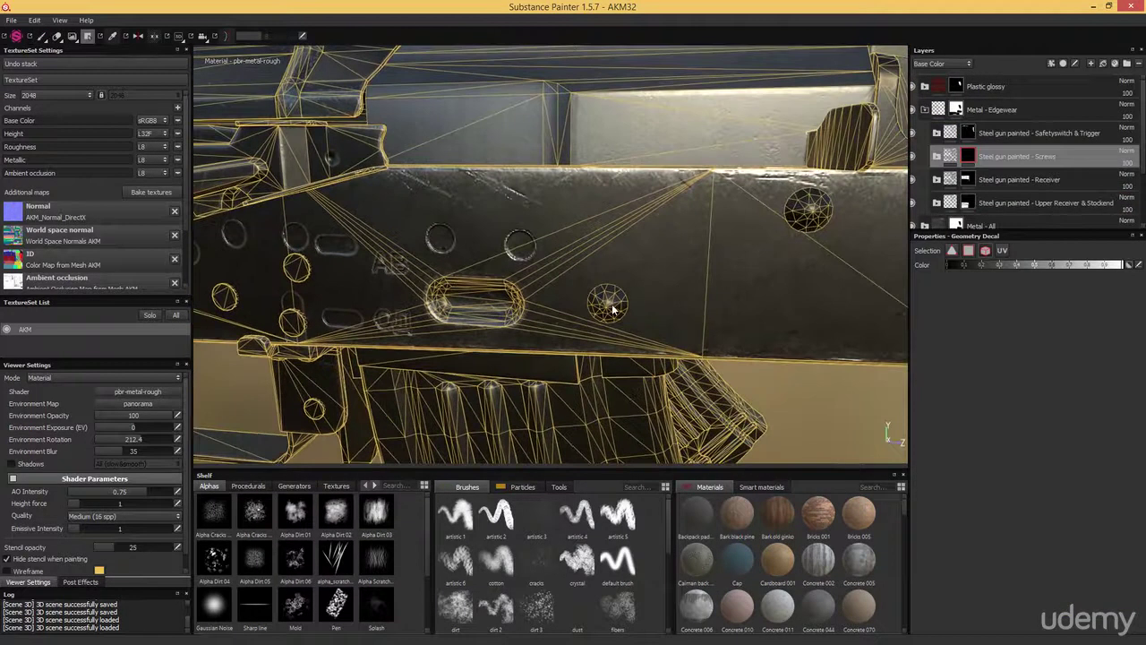
left_click_drag(813, 218, 704, 224, "alt")
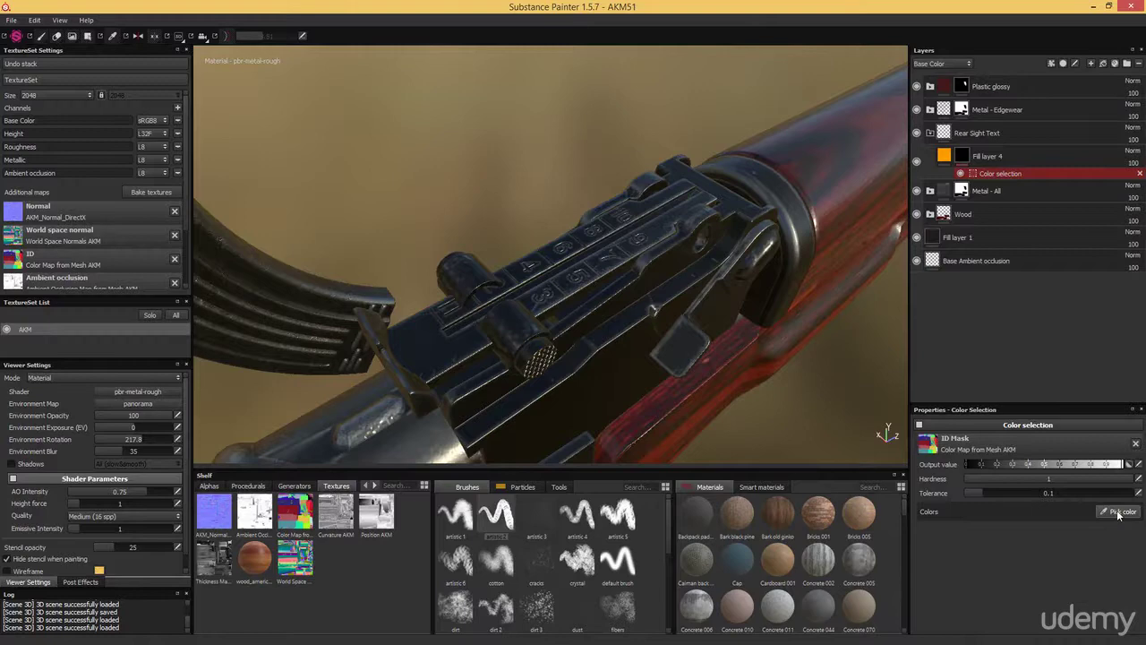
Step: Mask the rear-sight numbers by their ID colour
left_click(1117, 511)
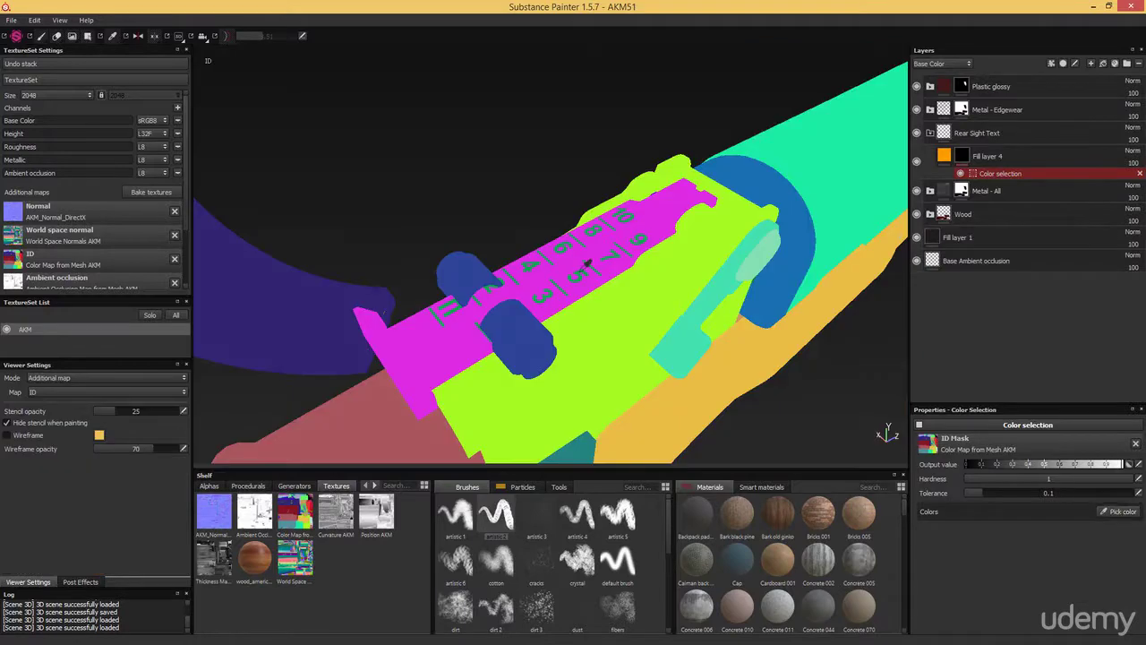
left_click(584, 263)
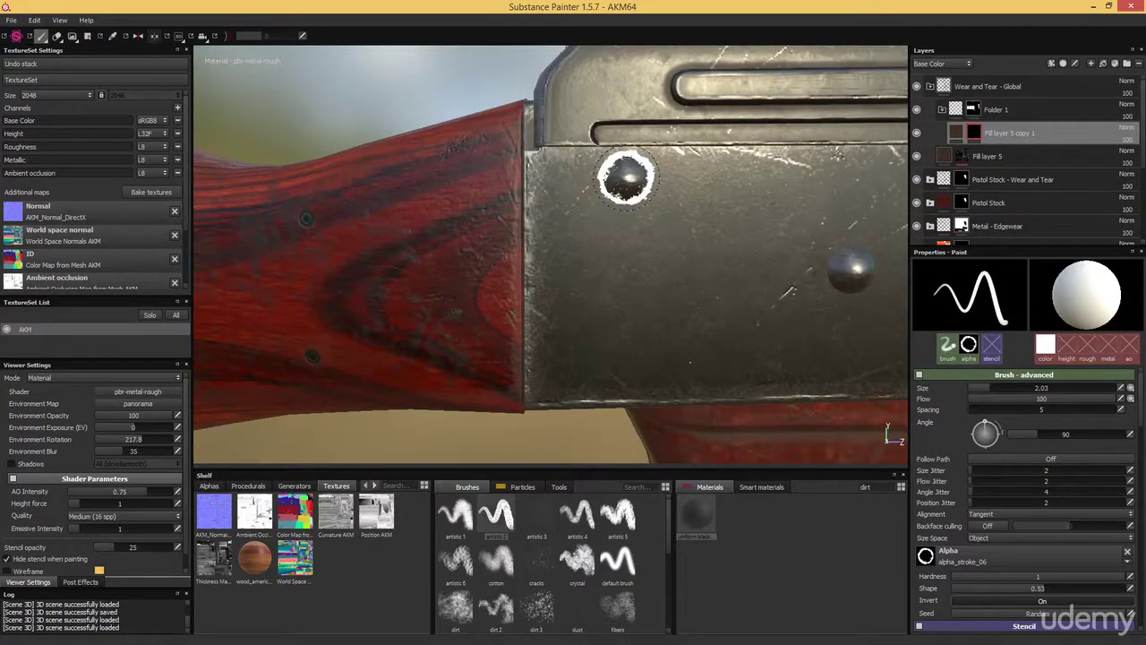
mouse_move(702, 207)
left_mouse_down("alt")
mouse_move(594, 200)
mouse_move(633, 237)
left_mouse_up("alt")
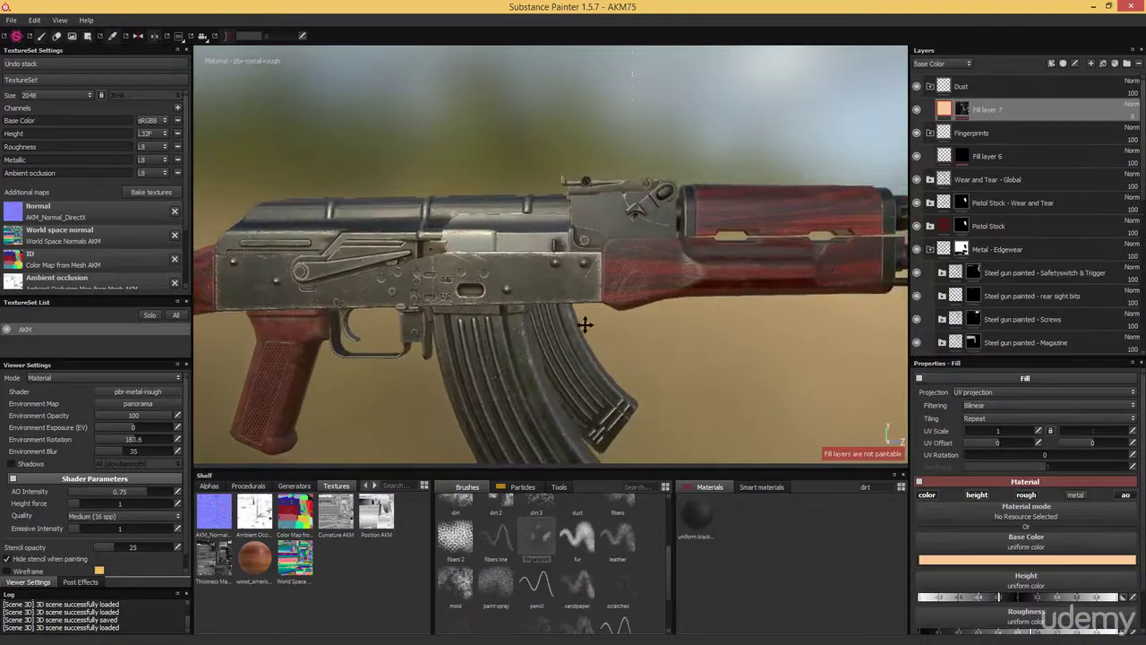
left_click_drag(583, 322, 530, 331, "alt")
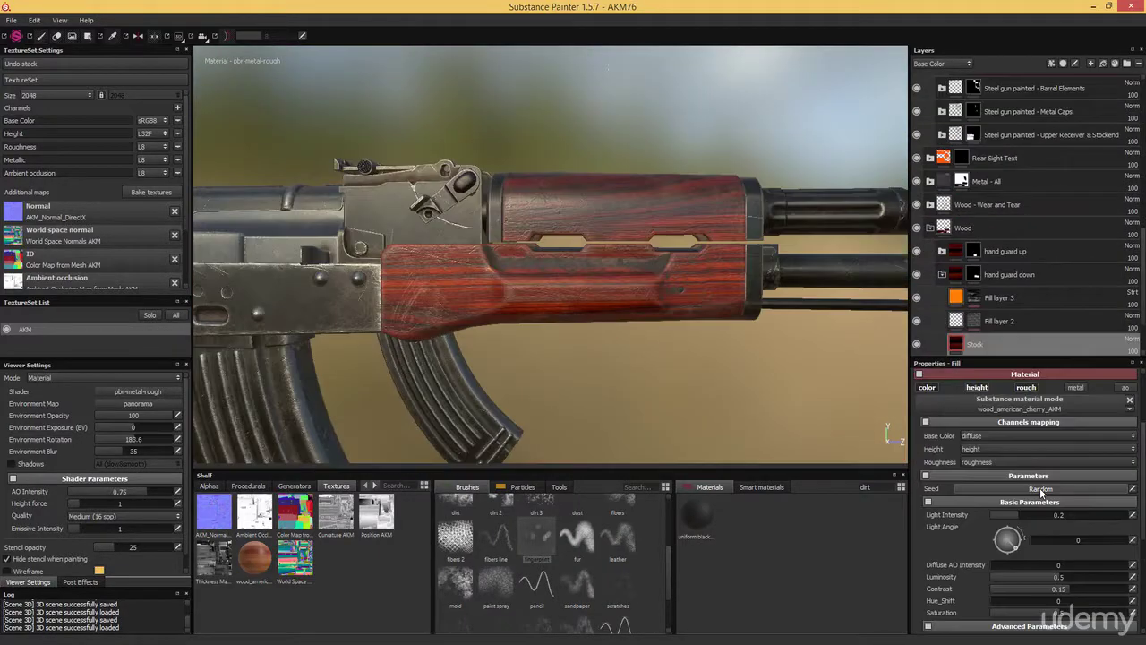
Step: Randomize the lower handguard's wood grain seed and rotate the environment lighting
left_click(1042, 490)
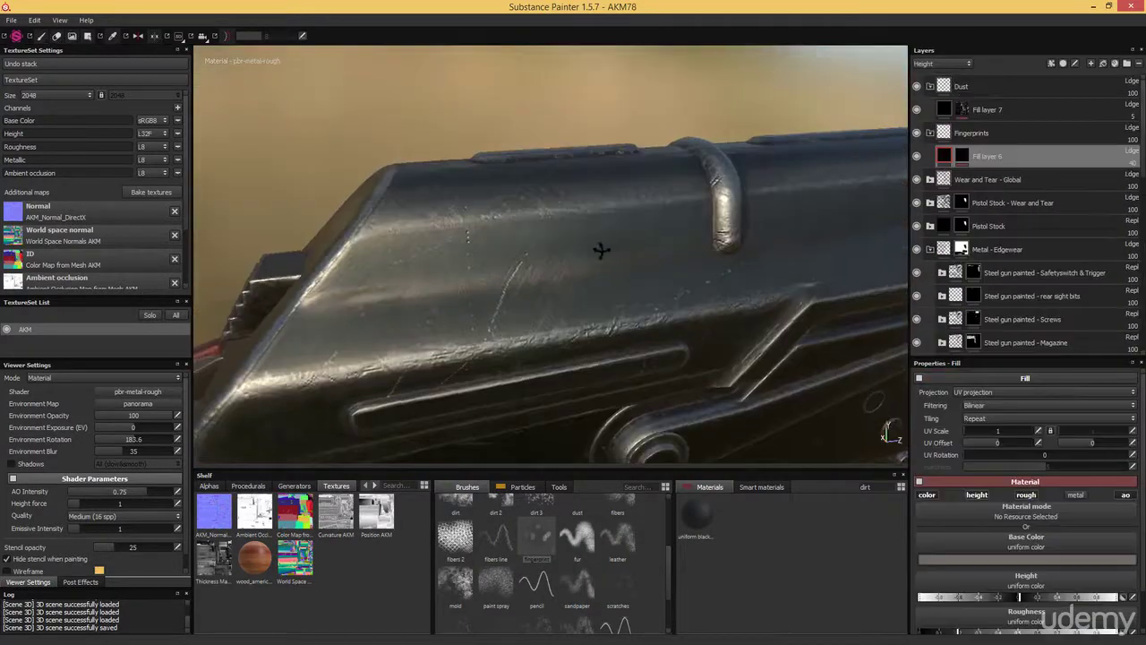
left_click_drag(601, 248, 545, 243, "alt")
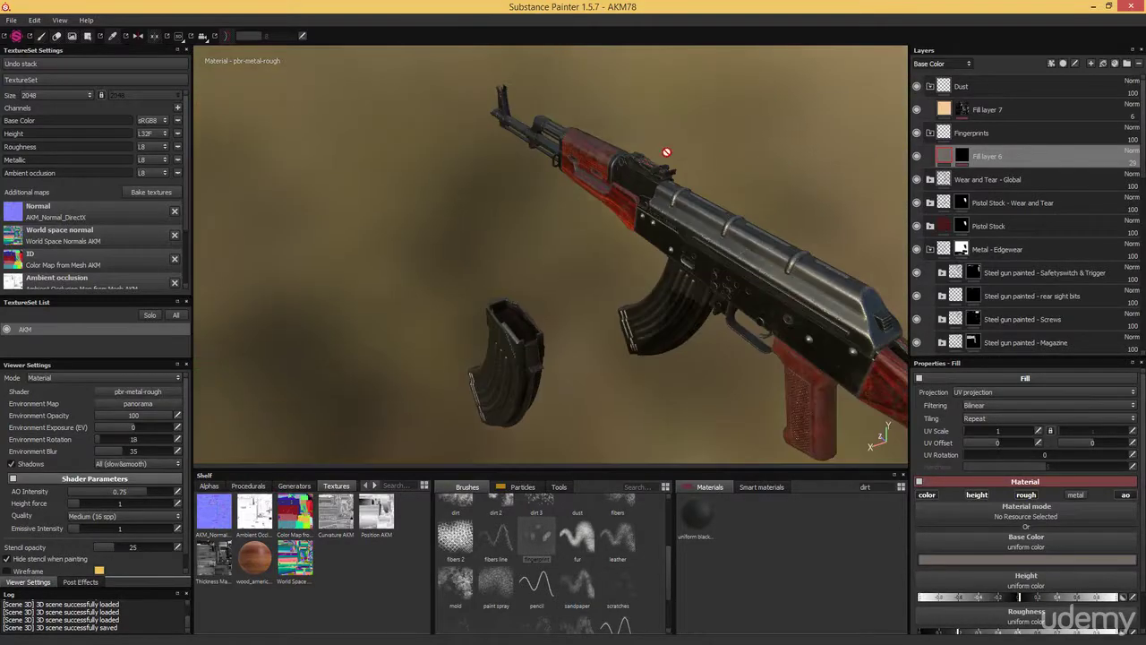
left_click_drag(666, 152, 752, 274, "alt")
right_click_drag(752, 274, 773, 276, "shift")
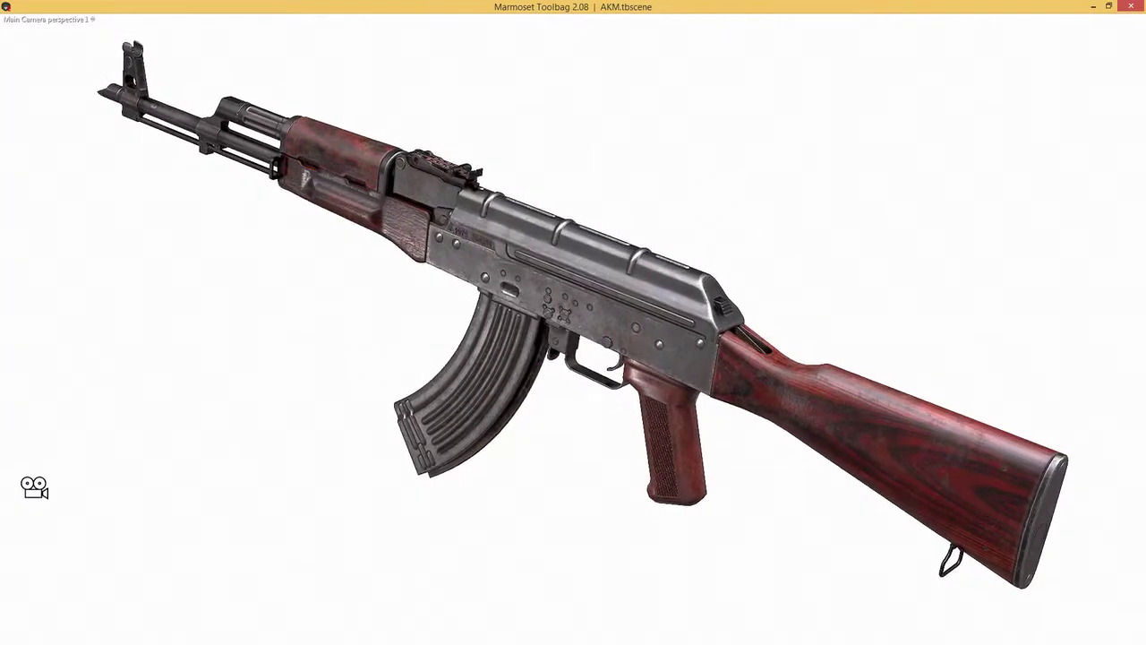
Step: Compare the Marmoset render against the rifle reference photo and orbit the camera
key("alt+Tab")
left_click_drag(734, 446, 805, 352)
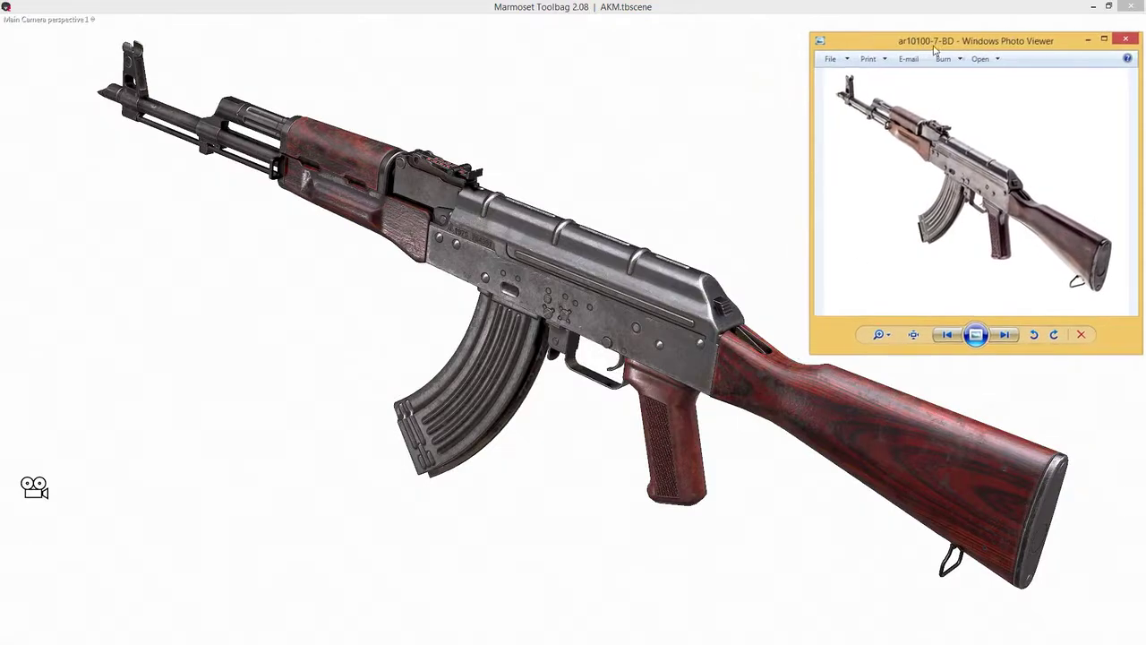
key("alt+F4")
left_click_drag(815, 257, 890, 284)
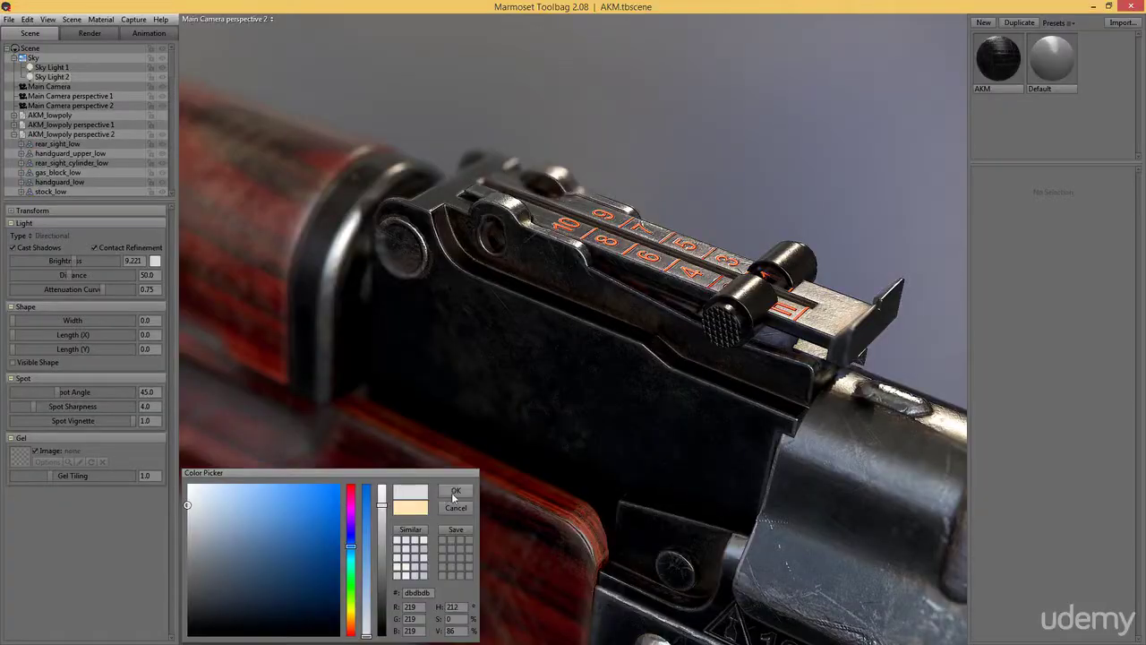
Step: Apply the new light colour, select AKM_lowpoly perspective 2, and rotate the rifle in ArtStation's viewer
left_click(454, 494)
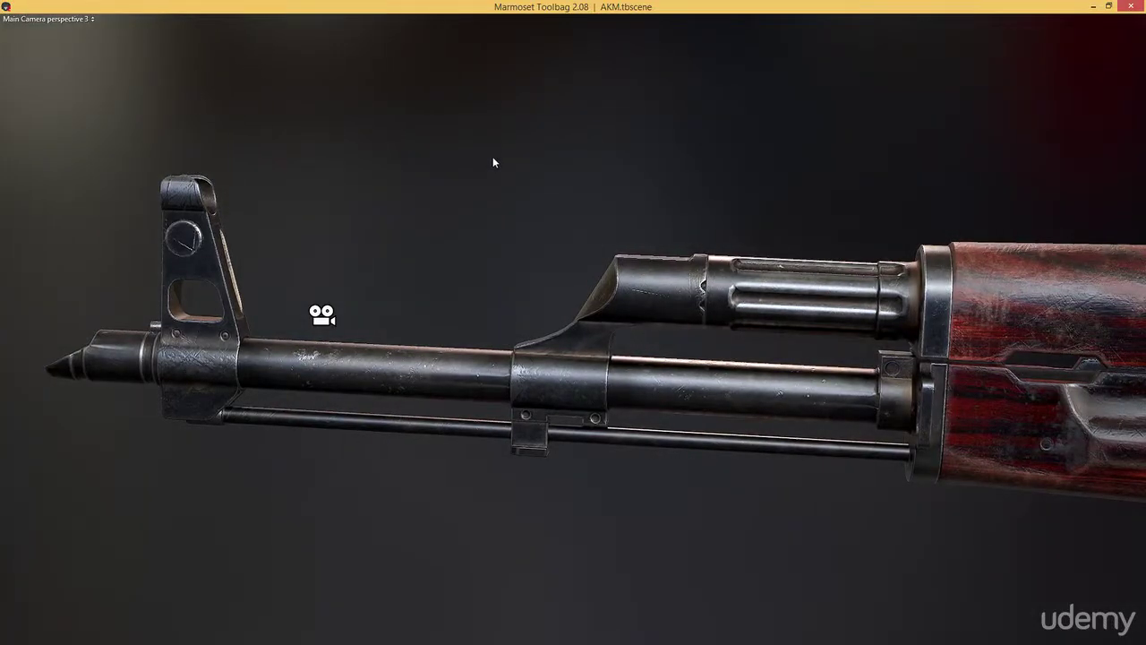
key("Tab")
left_click(90, 148)
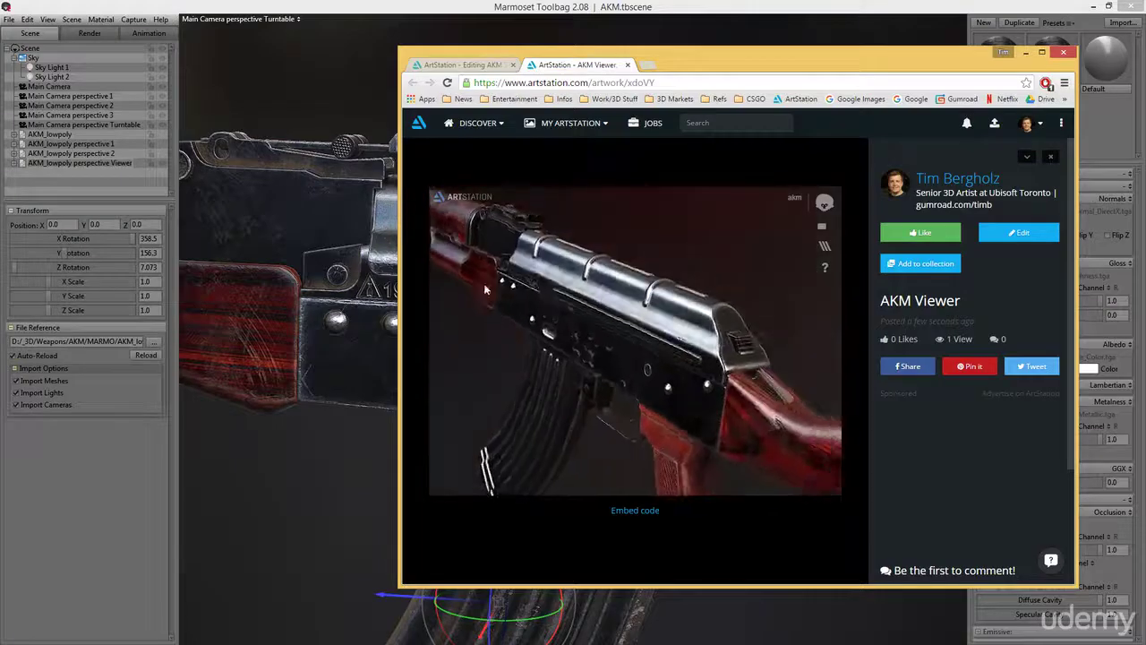
left_click_drag(484, 283, 631, 288)
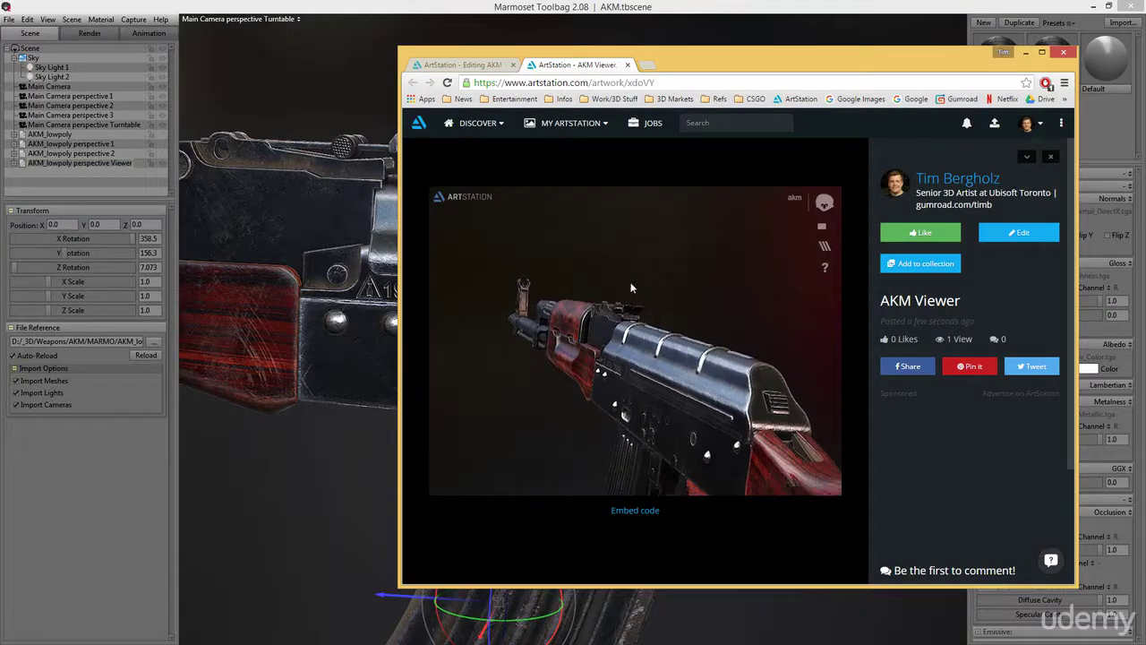